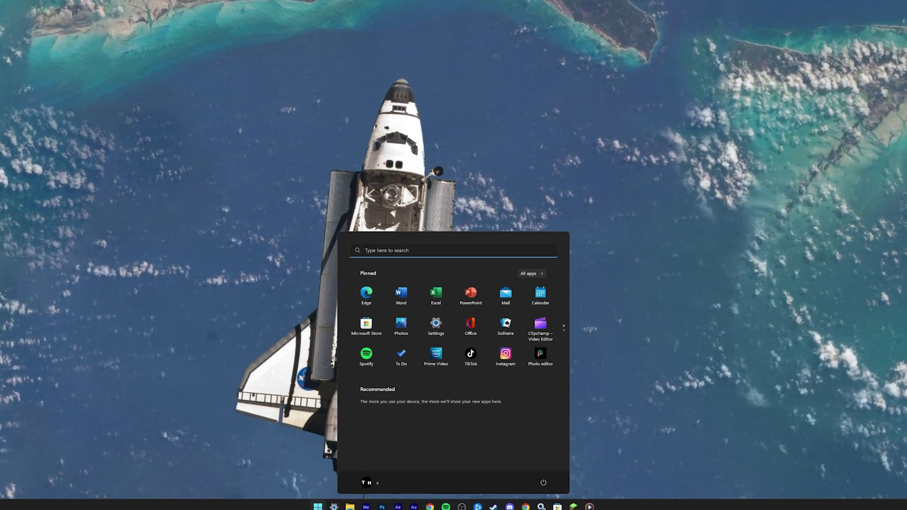
Launch Microsoft Store and search it for 'minecraft'
{"action": "type", "text": "store"}
{"action": "key", "text": "Return"}
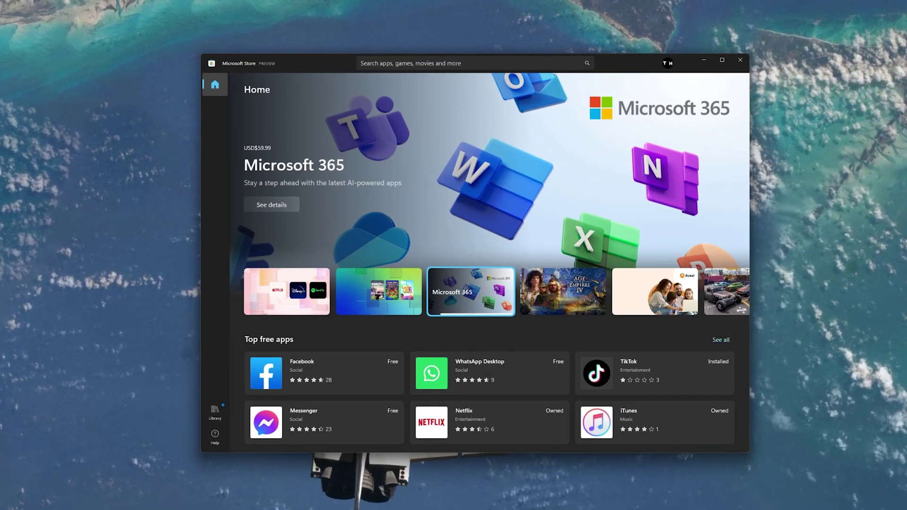
{"action": "left_click", "coordinate": [433, 63]}
{"action": "type", "text": "minecraft"}
{"action": "key", "text": "Return"}
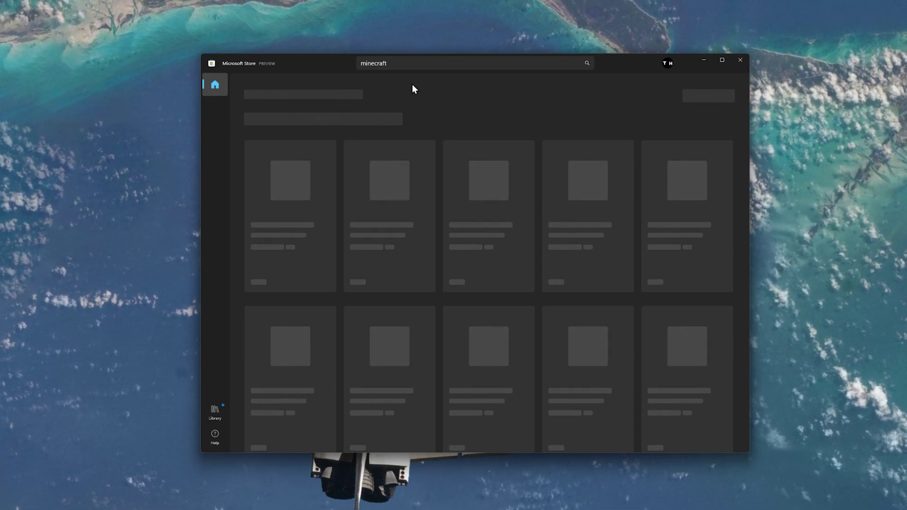
Open the Minecraft Launcher product page and check the signed-in account in the avatar menu
{"action": "left_click", "coordinate": [371, 159]}
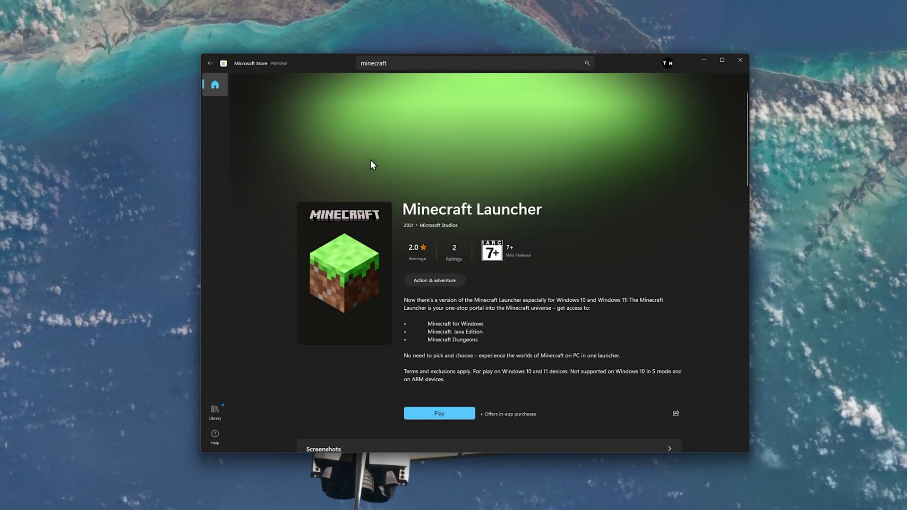
{"action": "left_click", "coordinate": [669, 64]}
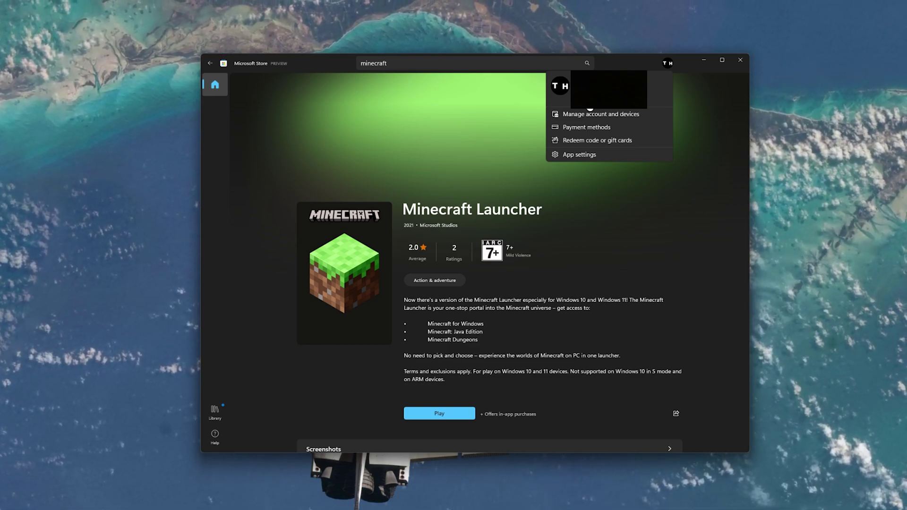
{"action": "left_click", "coordinate": [626, 68]}
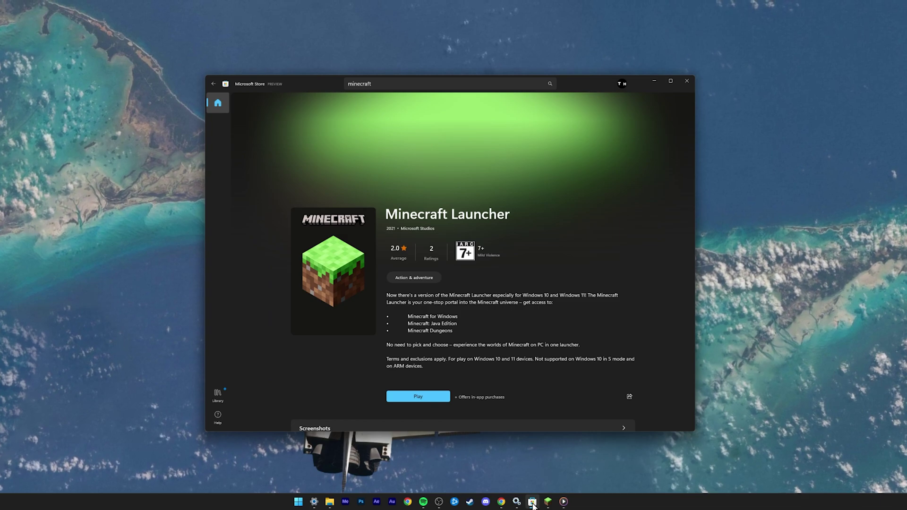
Minimize the Store and open Windows Settings from the Start search
{"action": "left_click", "coordinate": [532, 502]}
{"action": "key", "text": "super"}
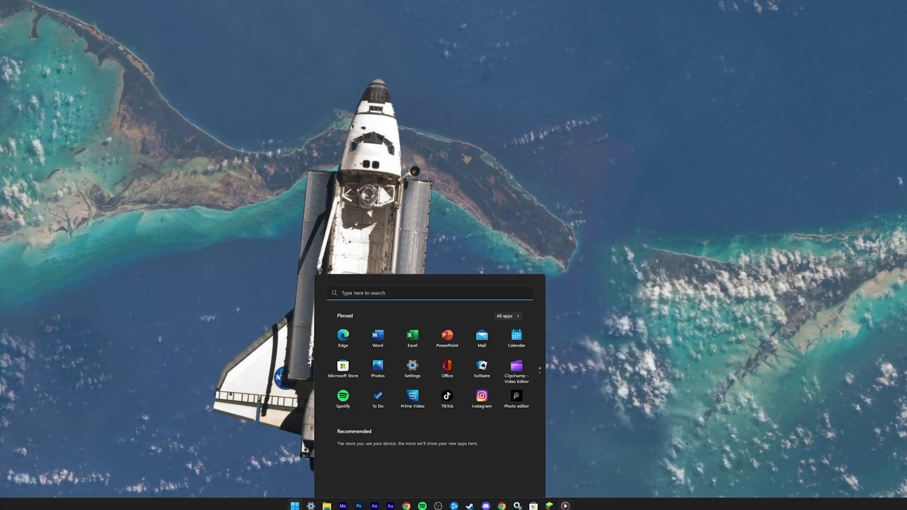
{"action": "type", "text": "settings"}
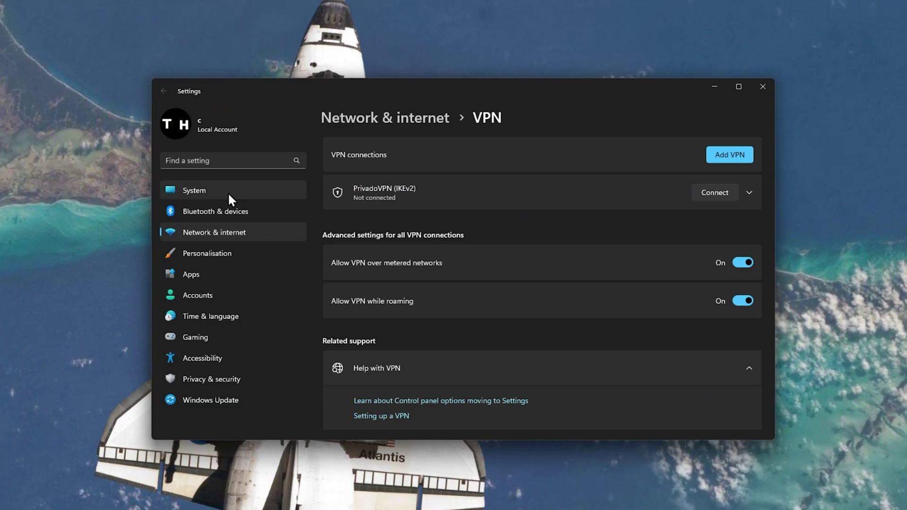
{"action": "left_click", "coordinate": [227, 192]}
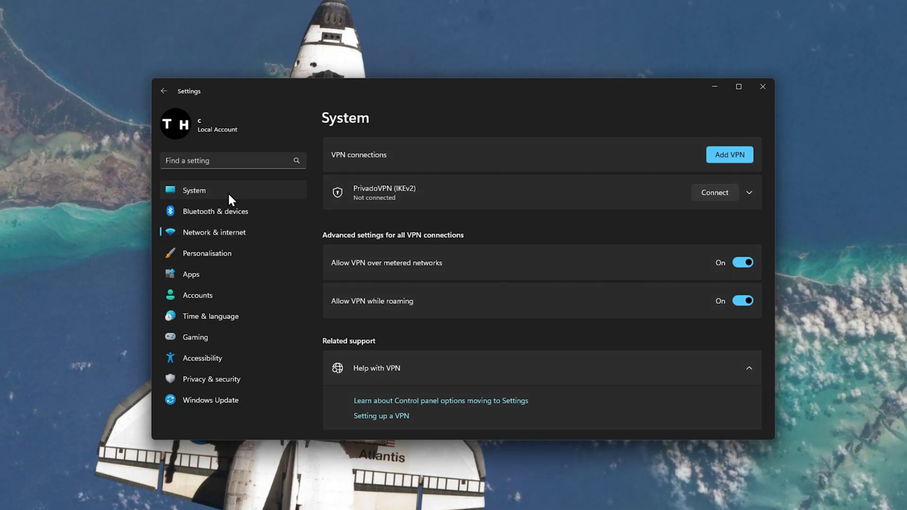
Go to Time & language > Date & time and scroll down to the Sync now section
{"action": "left_click", "coordinate": [212, 315]}
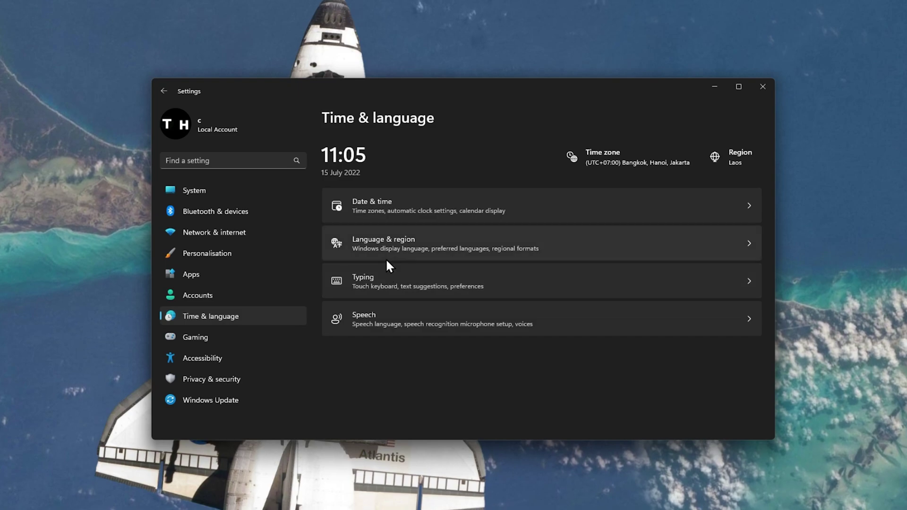
{"action": "left_click", "coordinate": [396, 211]}
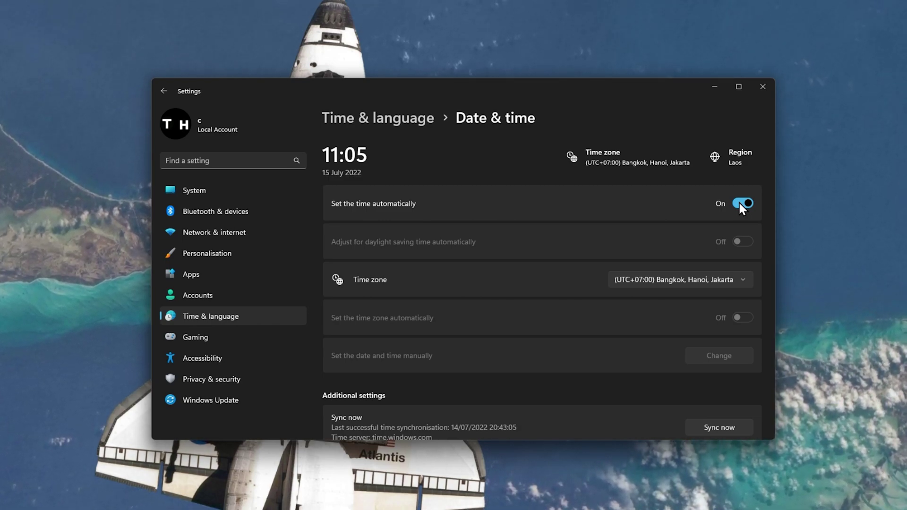
{"action": "scroll", "coordinate": [625, 180], "scroll_direction": "down", "scroll_amount": 1}
{"action": "scroll", "coordinate": [624, 180], "scroll_direction": "down", "scroll_amount": 2}
{"action": "scroll", "coordinate": [624, 180], "scroll_direction": "down", "scroll_amount": 2}
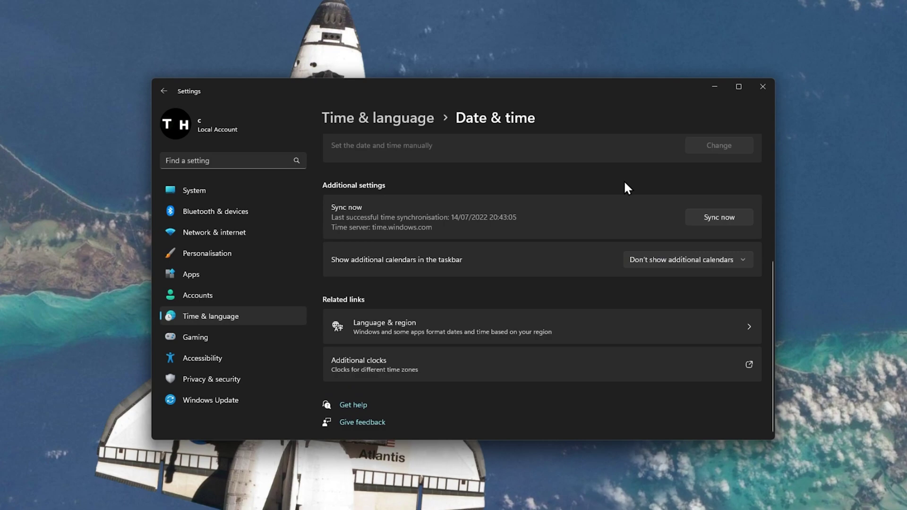
Review Language & region, where the region reads Laos, then switch to the Apps page
{"action": "left_click", "coordinate": [464, 325]}
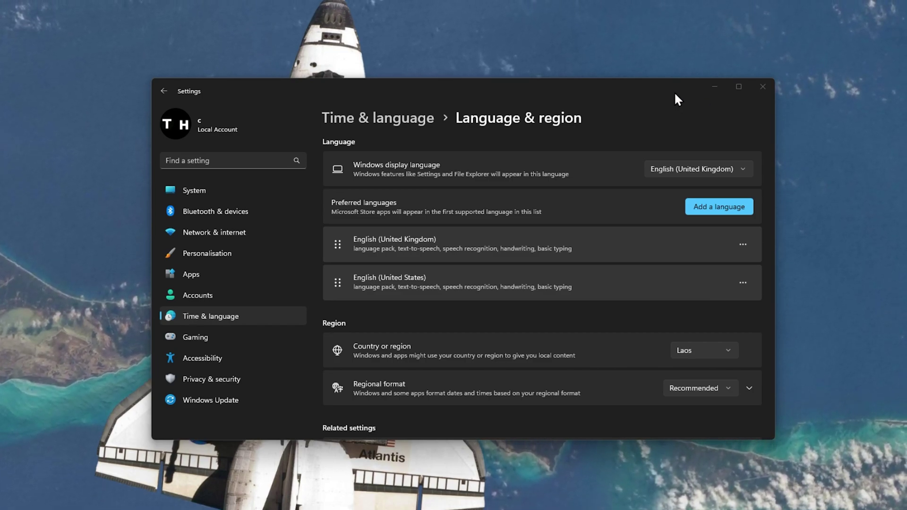
{"action": "left_click", "coordinate": [633, 95]}
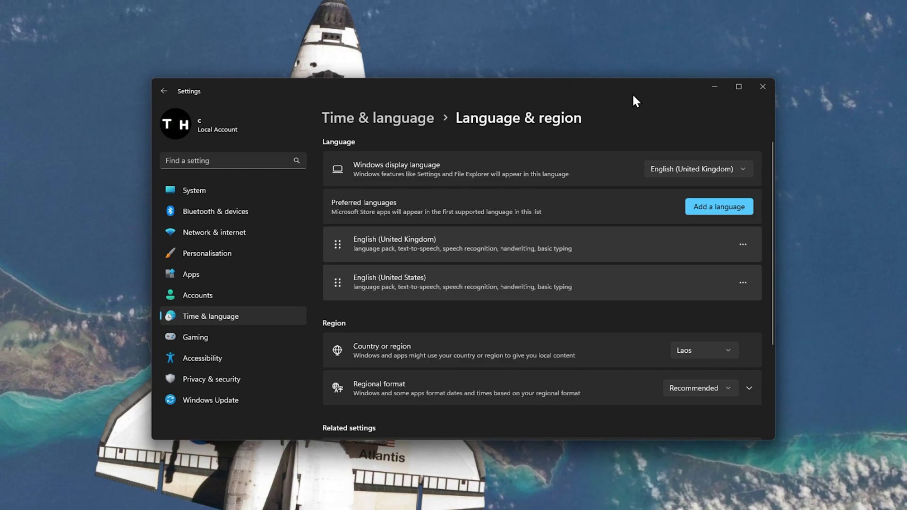
{"action": "left_click", "coordinate": [191, 269]}
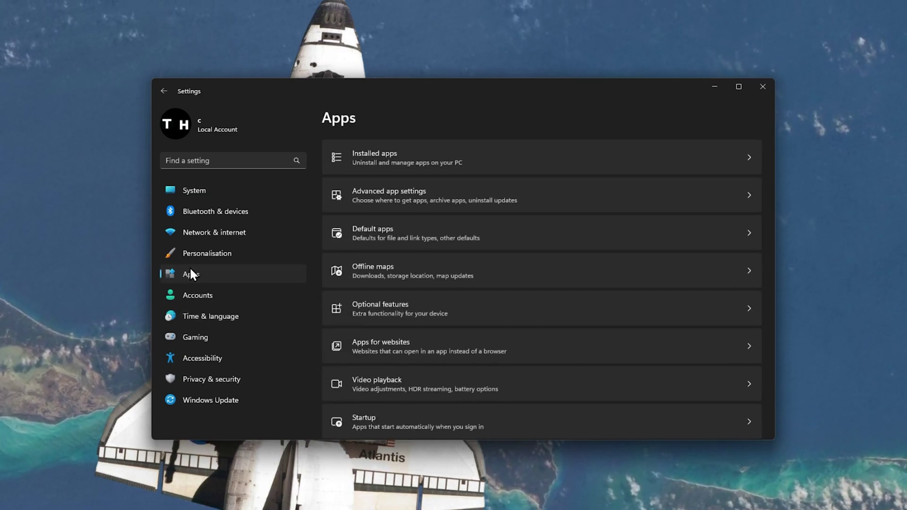
Filter installed apps for 'store' and open Microsoft Store's Advanced options
{"action": "left_click", "coordinate": [423, 156]}
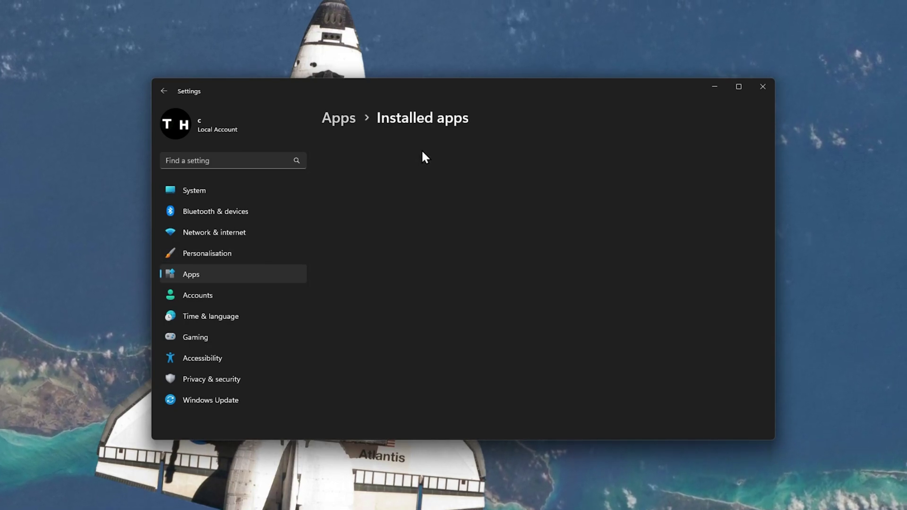
{"action": "type", "text": "s"}
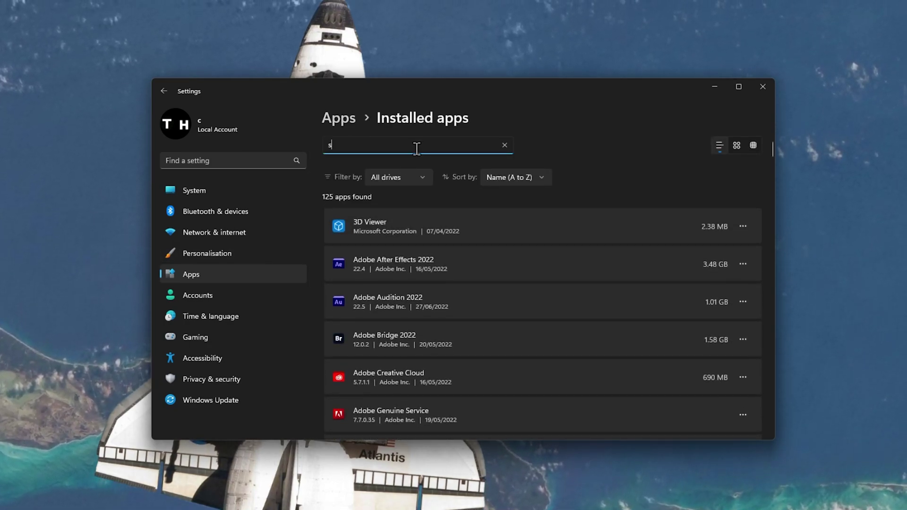
{"action": "type", "text": "tore"}
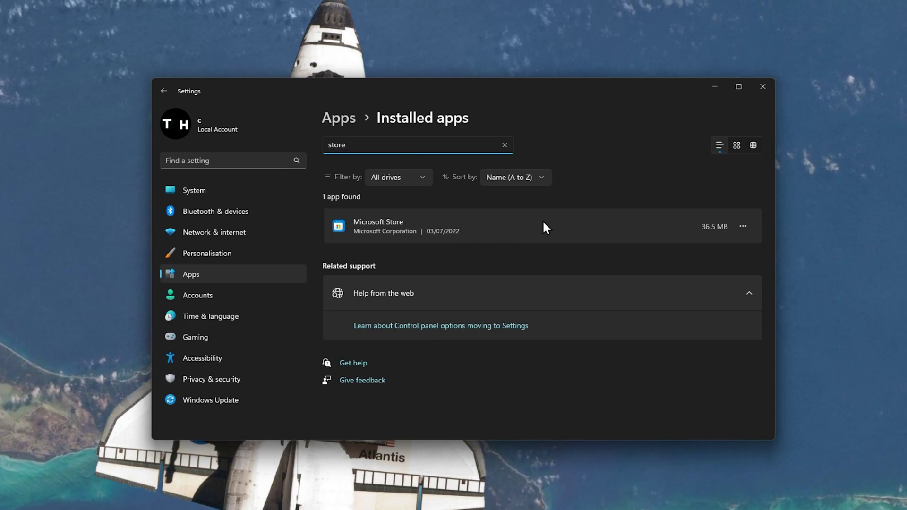
{"action": "left_click", "coordinate": [741, 227]}
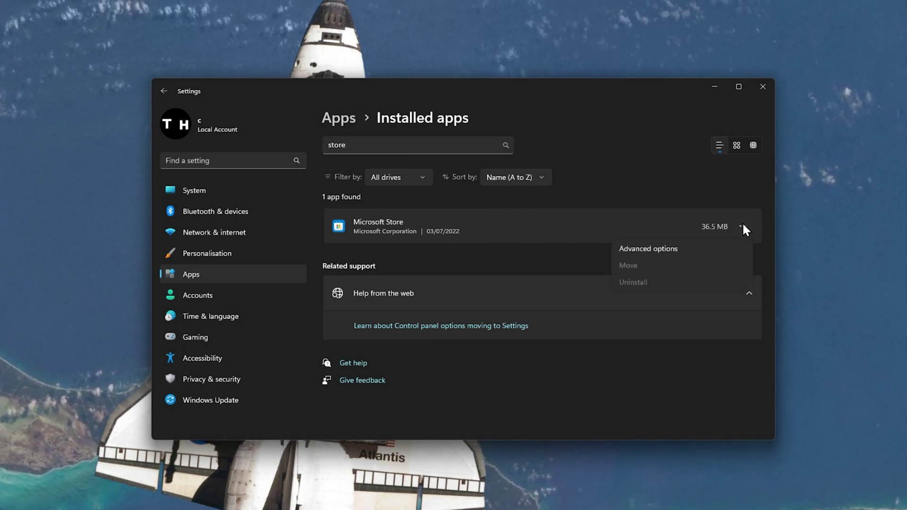
{"action": "left_click", "coordinate": [739, 251]}
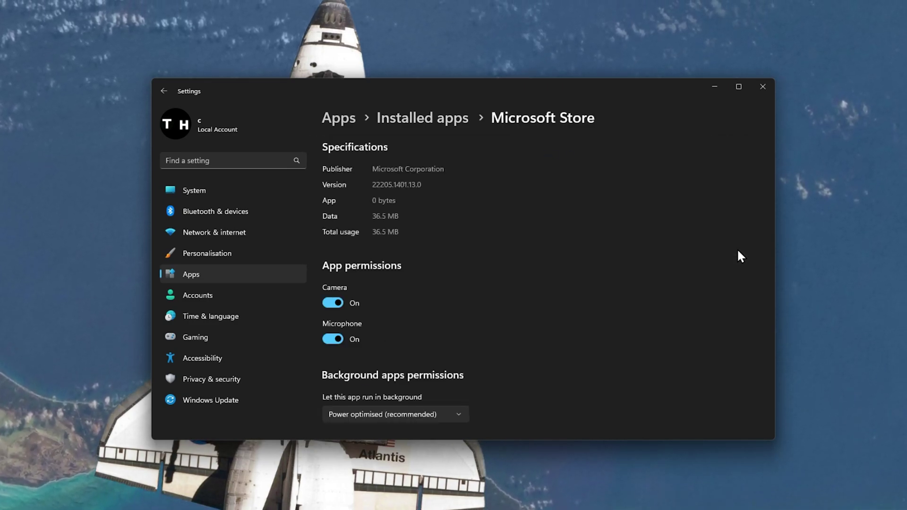
Repair Microsoft Store from the Reset section, keeping its app data
{"action": "scroll", "coordinate": [738, 250], "scroll_direction": "down", "scroll_amount": 3}
{"action": "scroll", "coordinate": [738, 250], "scroll_direction": "down", "scroll_amount": 5}
{"action": "scroll", "coordinate": [738, 248], "scroll_direction": "down", "scroll_amount": 2}
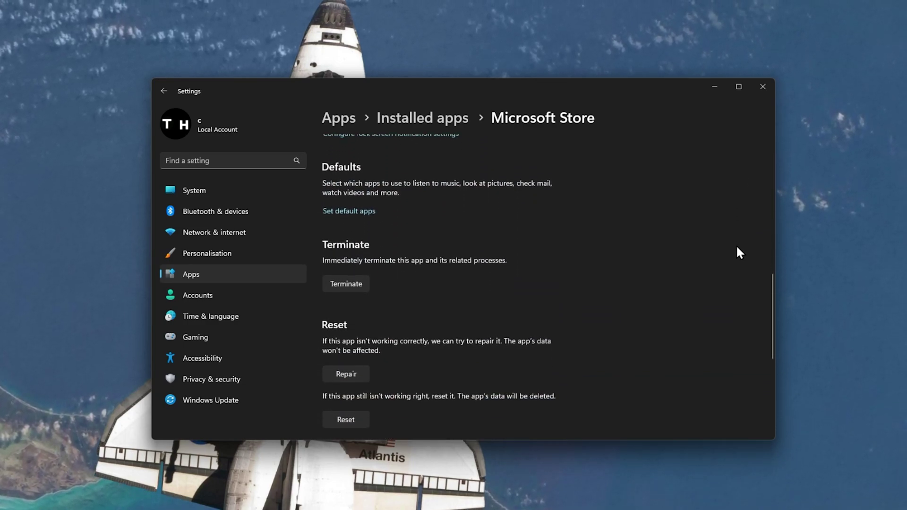
{"action": "scroll", "coordinate": [738, 247], "scroll_direction": "down", "scroll_amount": 1}
{"action": "scroll", "coordinate": [740, 251], "scroll_direction": "down", "scroll_amount": 1}
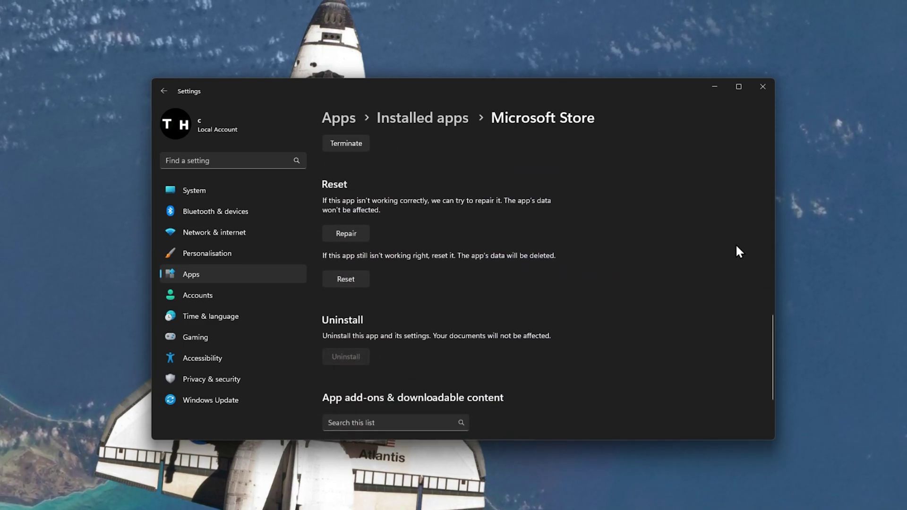
{"action": "left_click", "coordinate": [355, 232]}
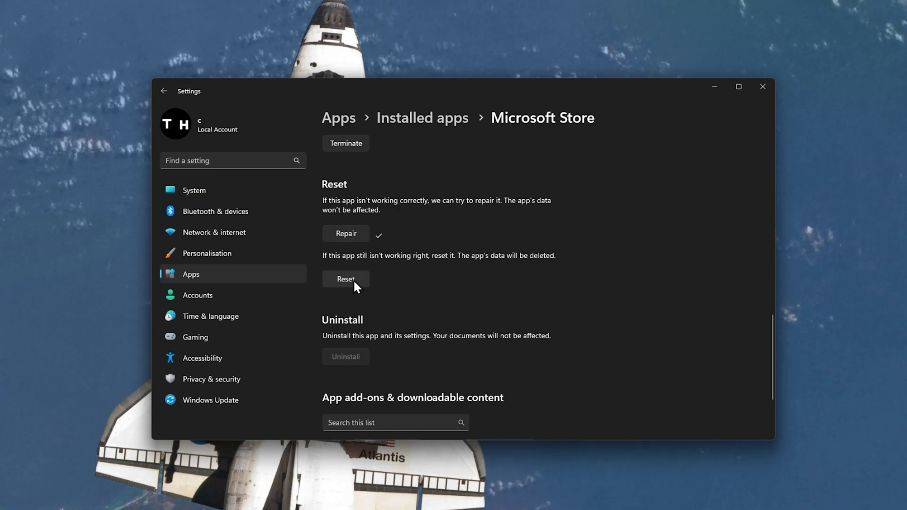
Search 'storage settings' from Start to show C: drive usage under System > Storage
{"action": "left_click", "coordinate": [234, 161]}
{"action": "type", "text": "s"}
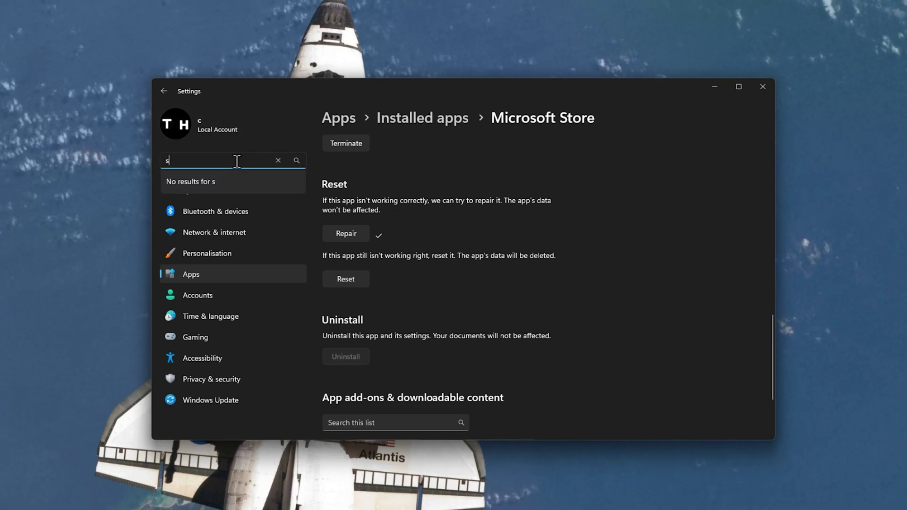
{"action": "type", "text": "torage"}
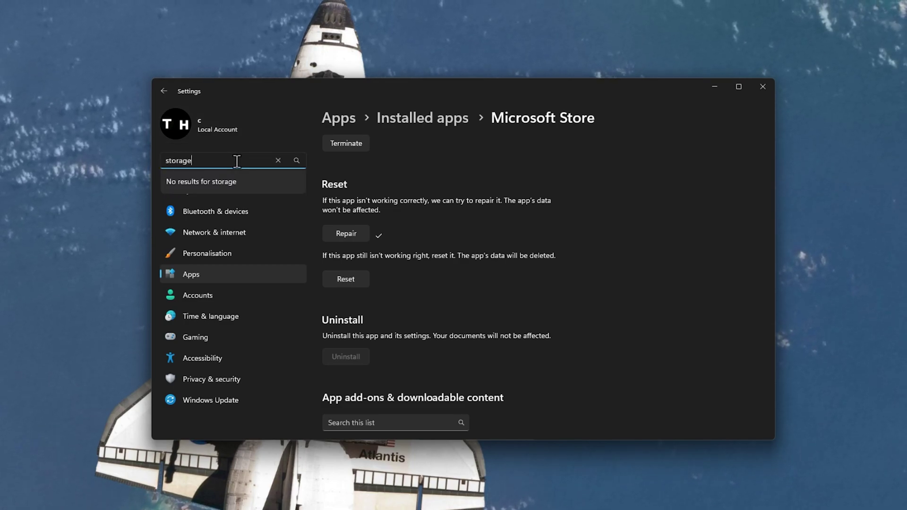
{"action": "key", "text": "super"}
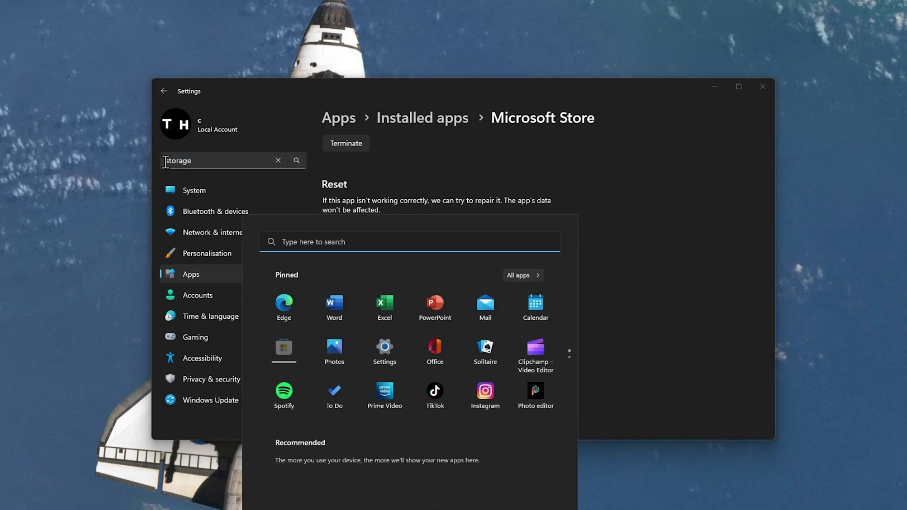
{"action": "type", "text": "storage settings"}
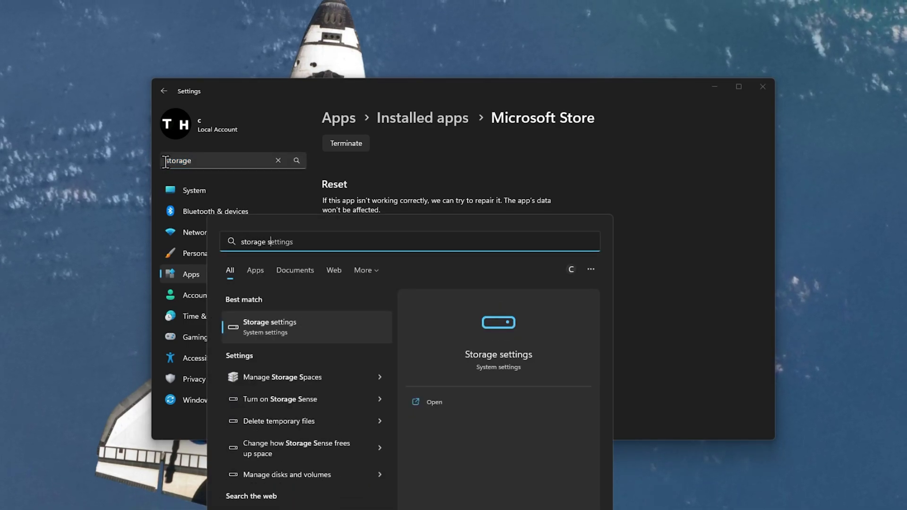
{"action": "key", "text": "Return"}
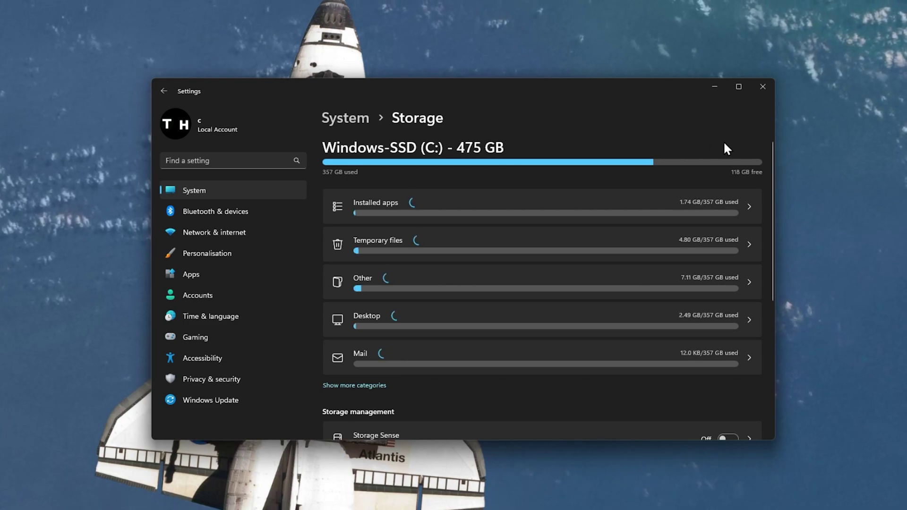
{"action": "left_click_drag", "start_coordinate": [772, 150], "coordinate": [774, 148]}
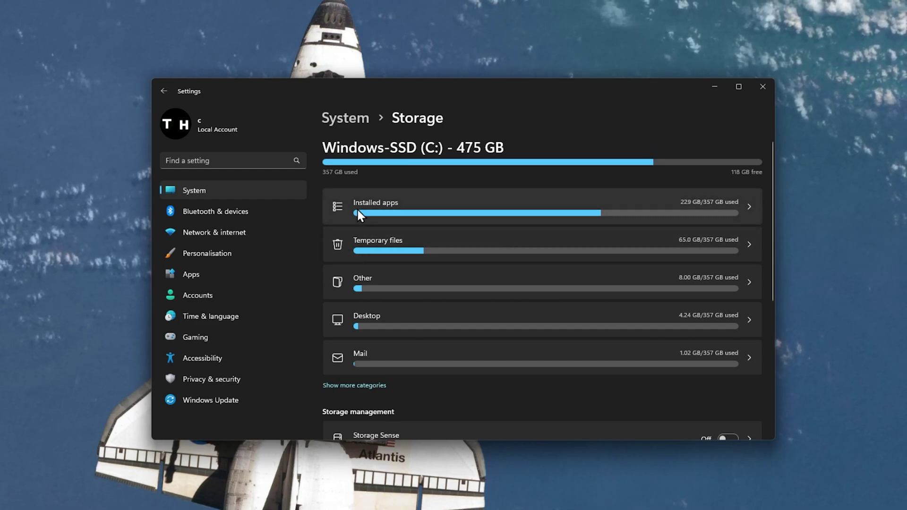
Open the Temporary files breakdown and tick Recycle Bin for cleanup
{"action": "left_click", "coordinate": [748, 247]}
{"action": "left_click_drag", "start_coordinate": [771, 171], "coordinate": [772, 202]}
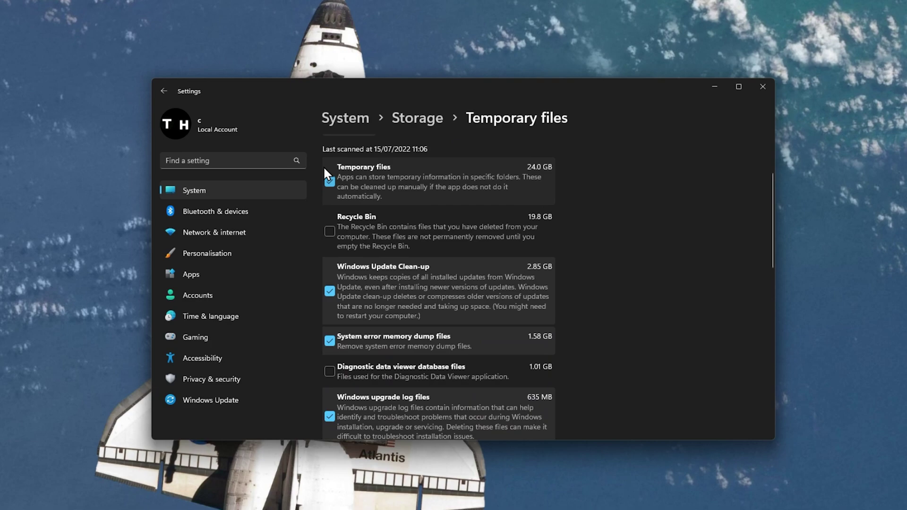
{"action": "left_click", "coordinate": [330, 232]}
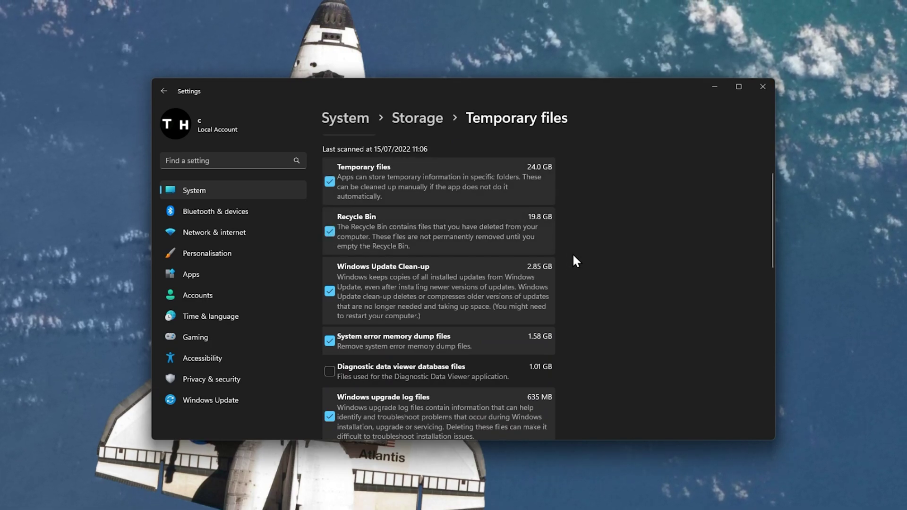
Remove the selected temporary files and confirm the deletion with Continue
{"action": "scroll", "coordinate": [425, 331], "scroll_direction": "down", "scroll_amount": 3}
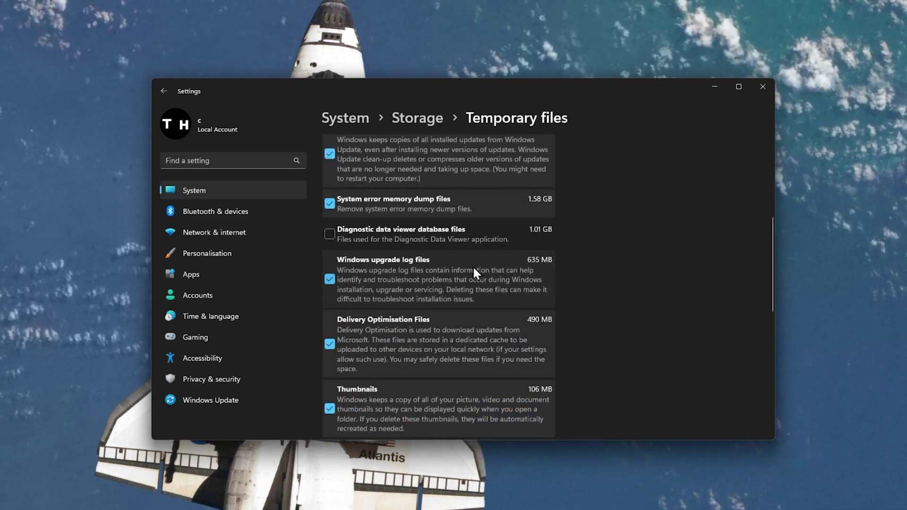
{"action": "scroll", "coordinate": [380, 266], "scroll_direction": "down", "scroll_amount": 2}
{"action": "scroll", "coordinate": [378, 265], "scroll_direction": "down", "scroll_amount": 1}
{"action": "scroll", "coordinate": [364, 317], "scroll_direction": "down", "scroll_amount": 3}
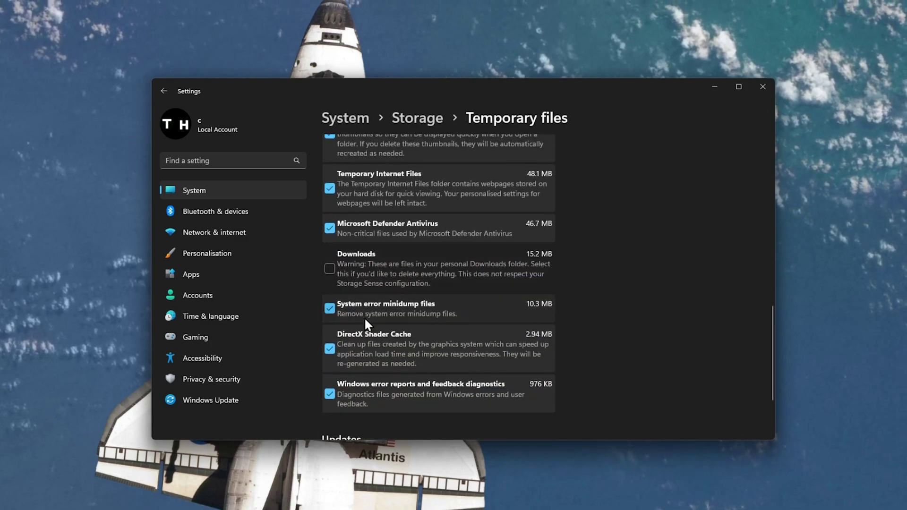
{"action": "scroll", "coordinate": [365, 317], "scroll_direction": "up", "scroll_amount": 7}
{"action": "scroll", "coordinate": [365, 316], "scroll_direction": "up", "scroll_amount": 4}
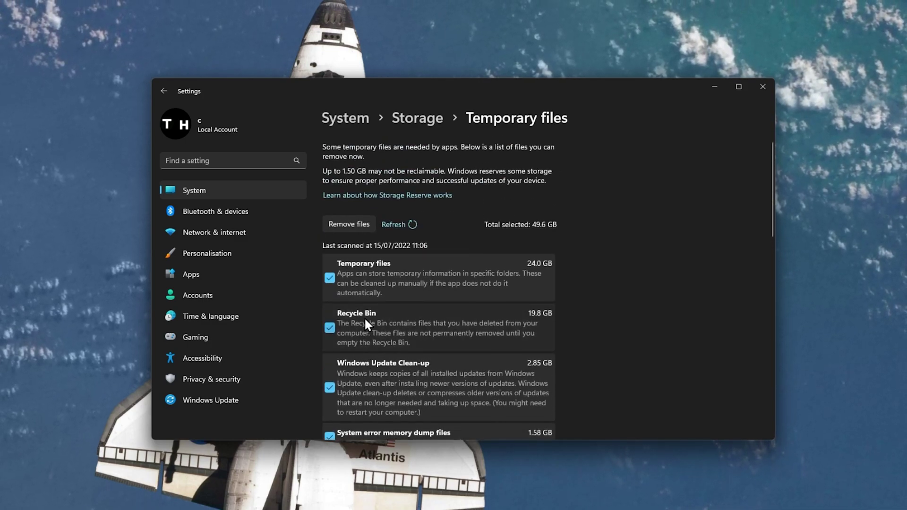
{"action": "left_click", "coordinate": [345, 226]}
{"action": "left_click", "coordinate": [413, 293]}
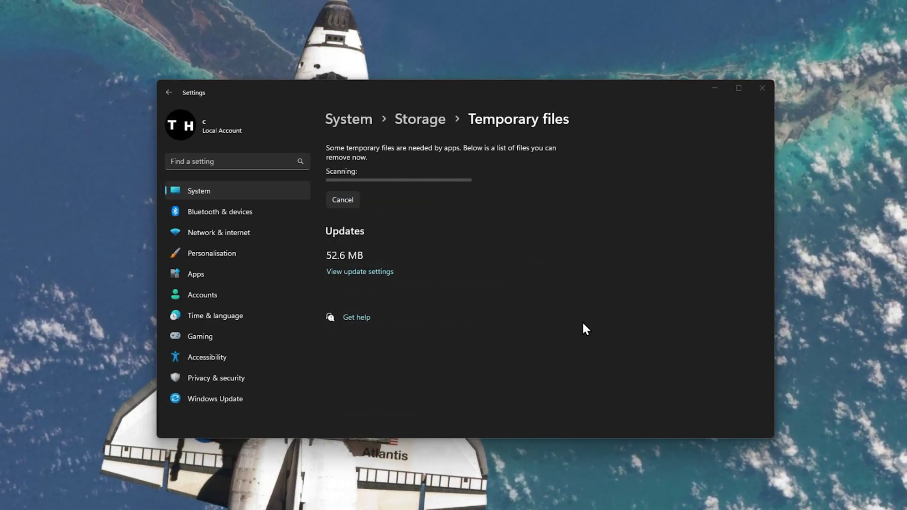
Switch to Windows Update to see pending updates, including the Malicious Software Removal Tool
{"action": "left_click", "coordinate": [236, 401]}
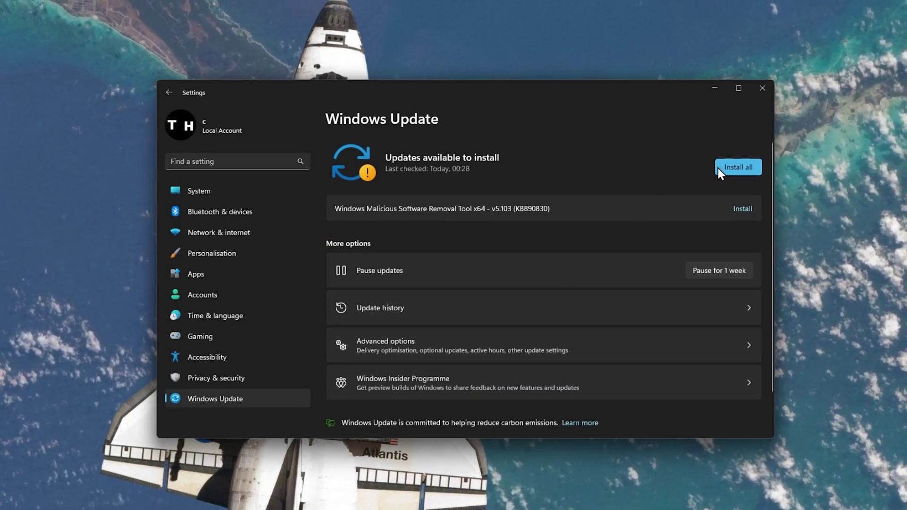